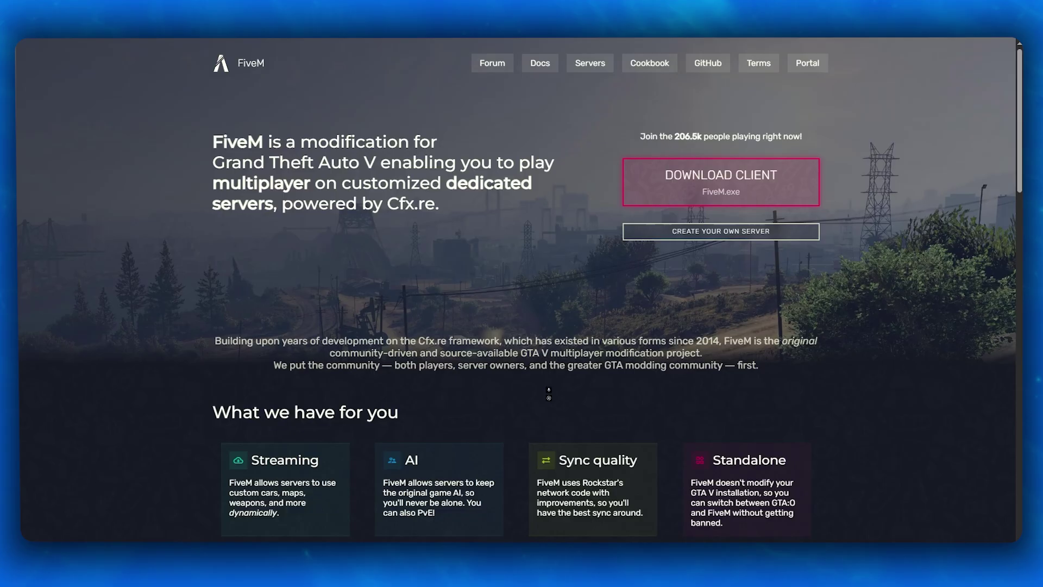
scroll(306, 253, down, 3)
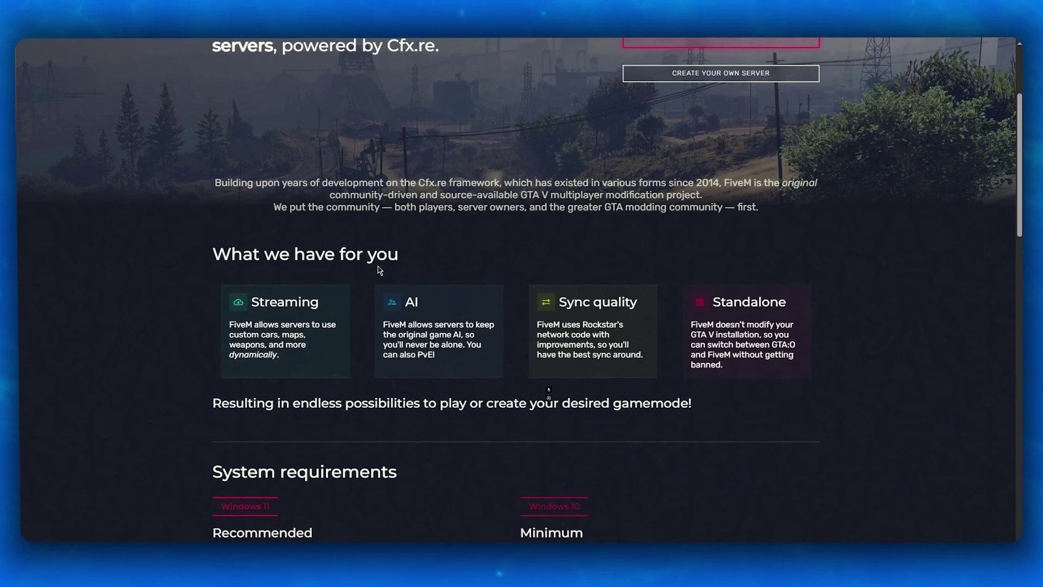
scroll(378, 261, up, 3)
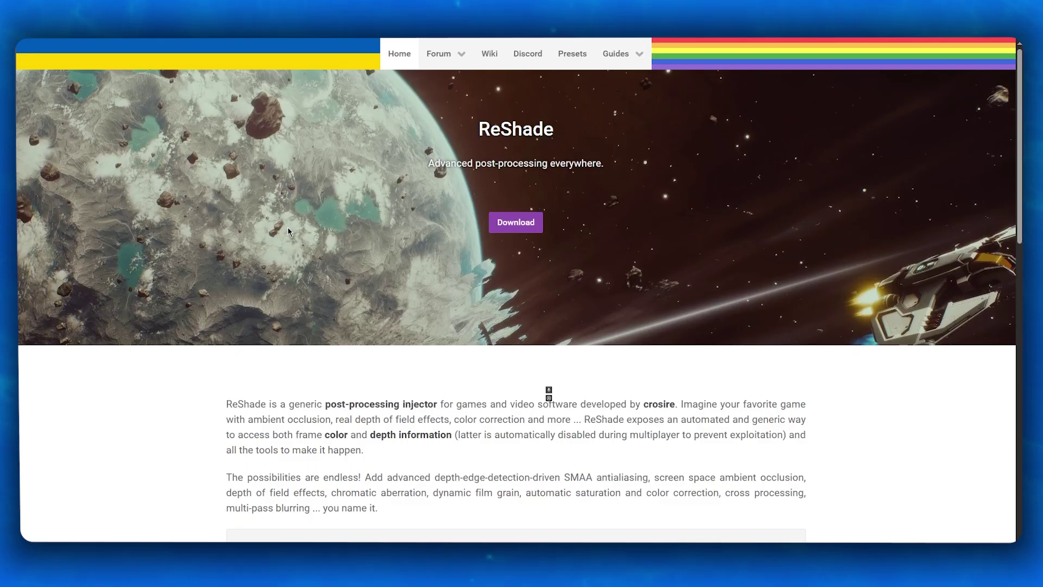
scroll(288, 228, down, 1)
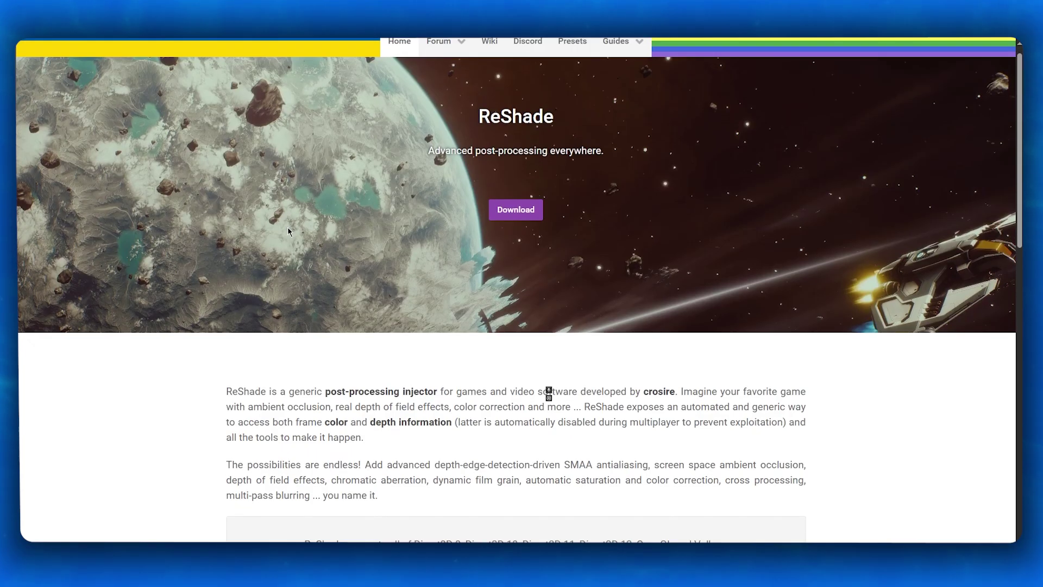
scroll(288, 231, down, 1)
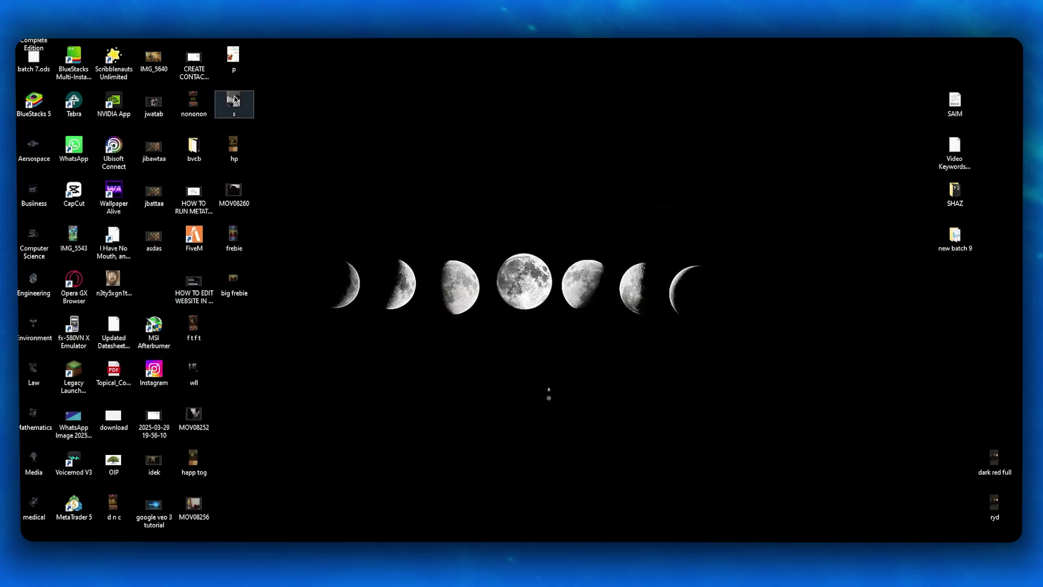
Open the install location of the Grand Theft Auto IV desktop shortcut and go into its reshade-shaders folder
right_click(55, 41)
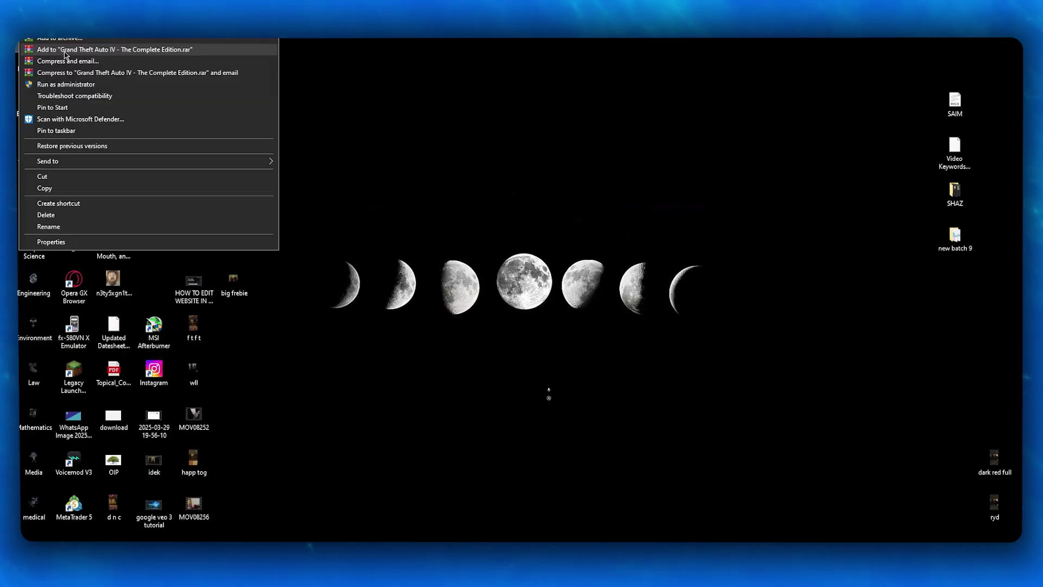
click(60, 43)
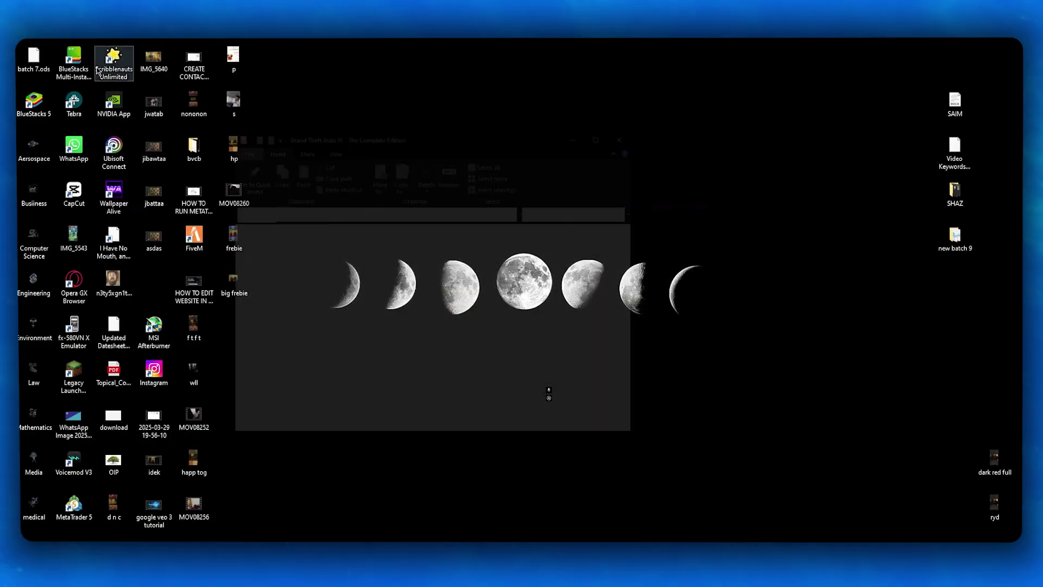
click(603, 134)
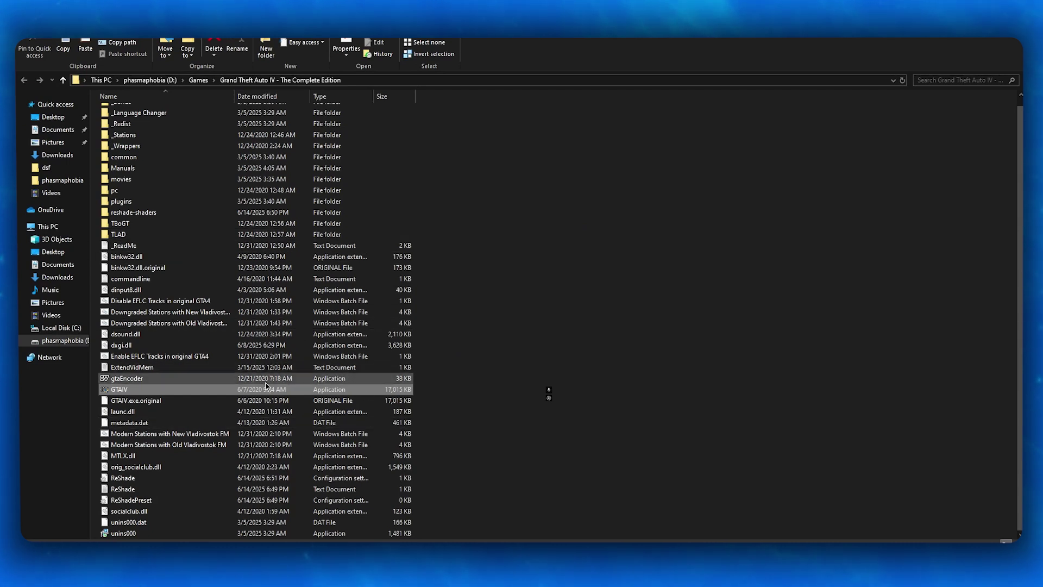
scroll(266, 386, up, 1)
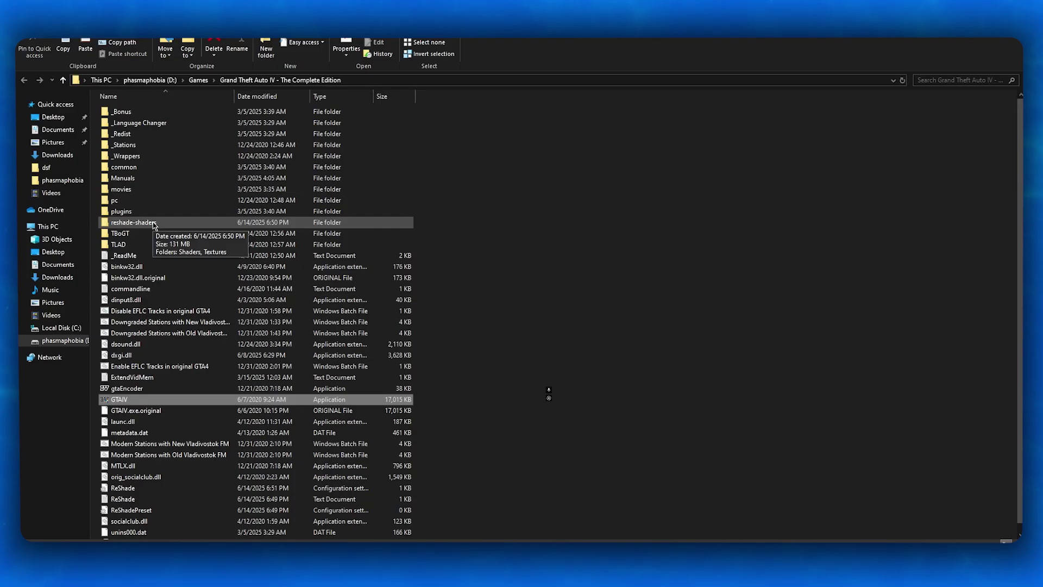
double_click(133, 223)
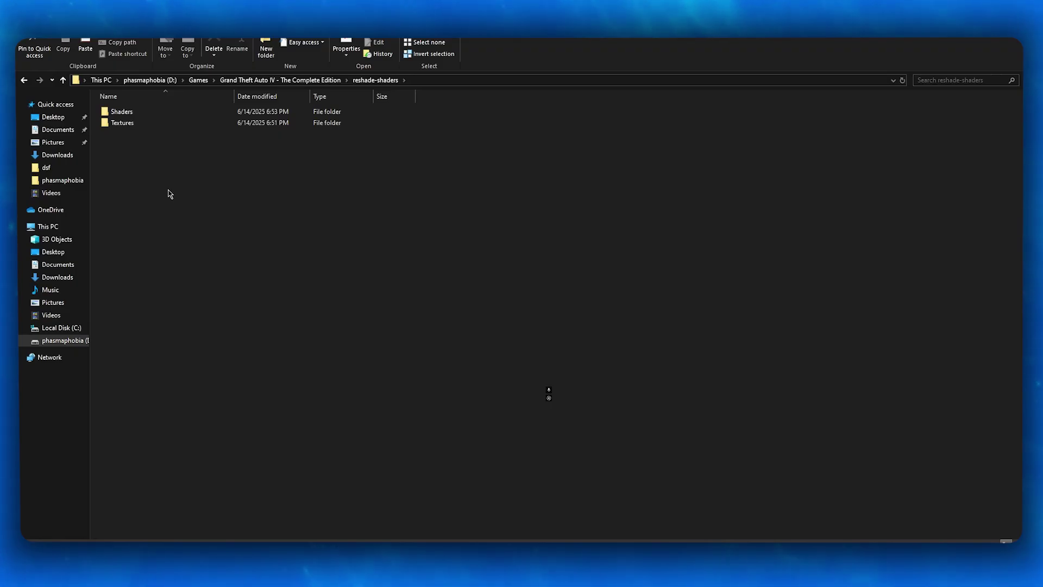
Browse from Local Disk (C:) through Users, the user's profile folder, AppData and Local to the FiveM folder
click(55, 329)
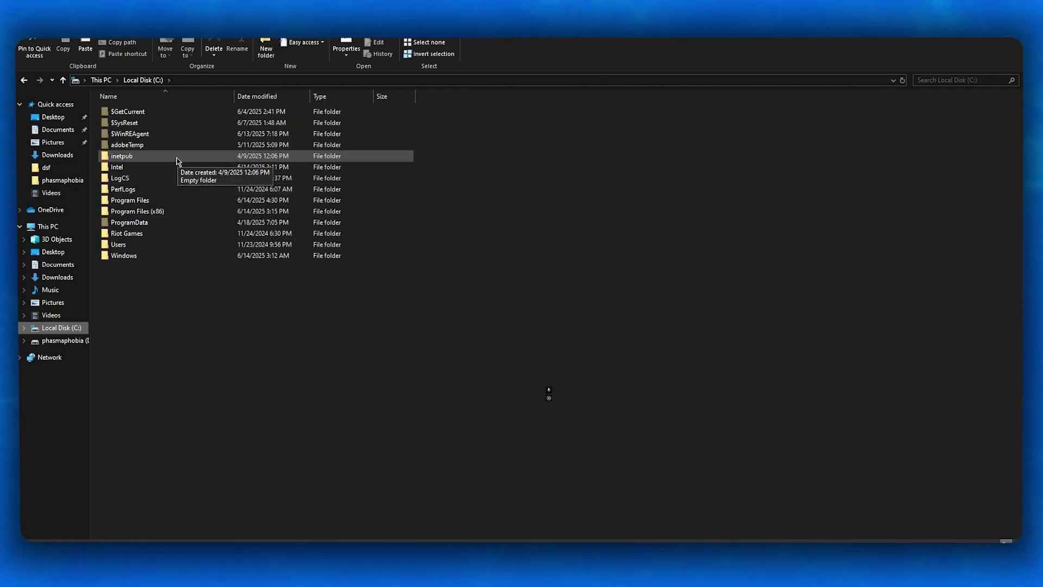
double_click(148, 246)
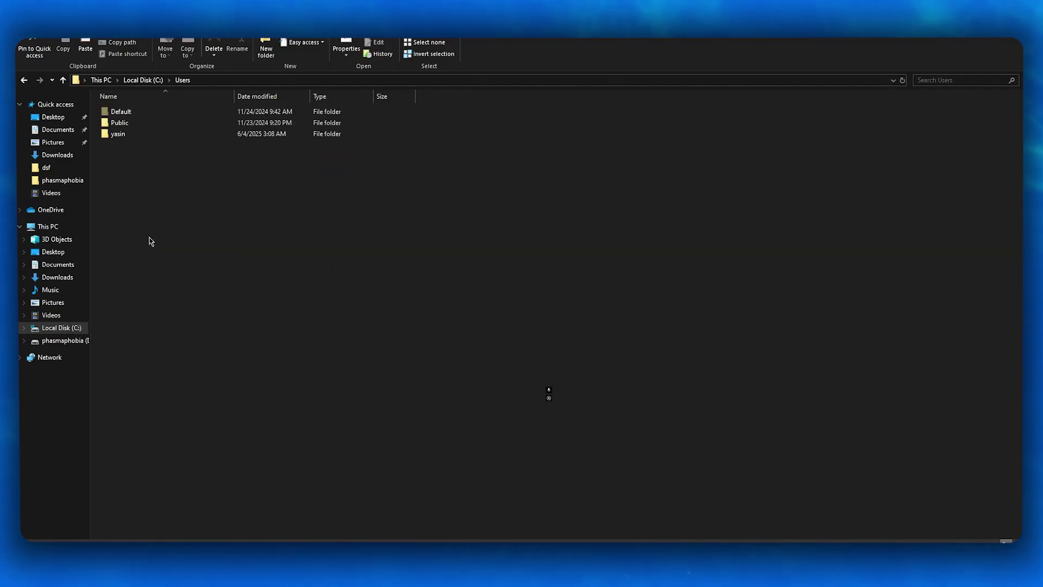
double_click(136, 135)
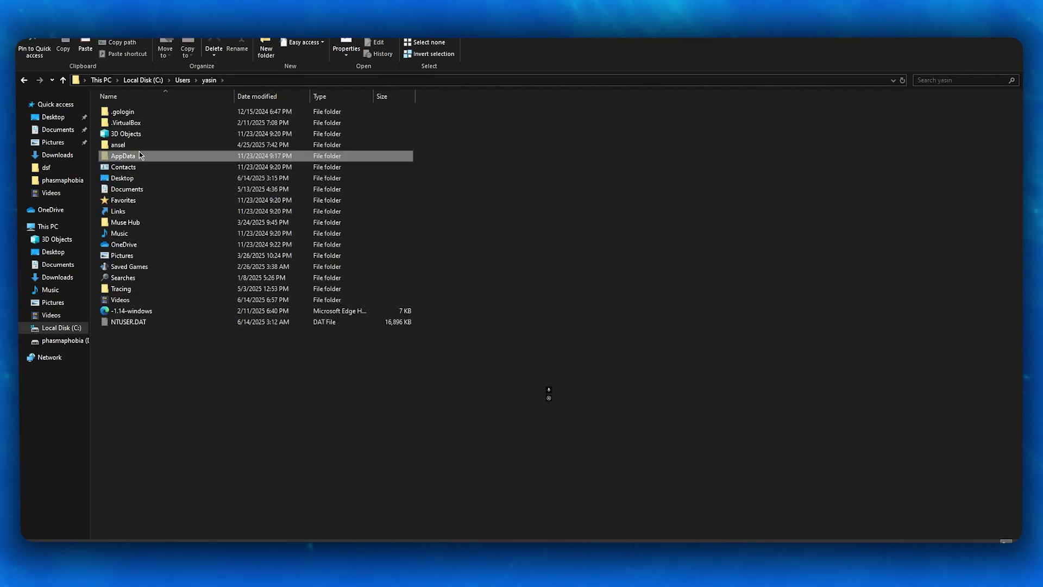
double_click(140, 156)
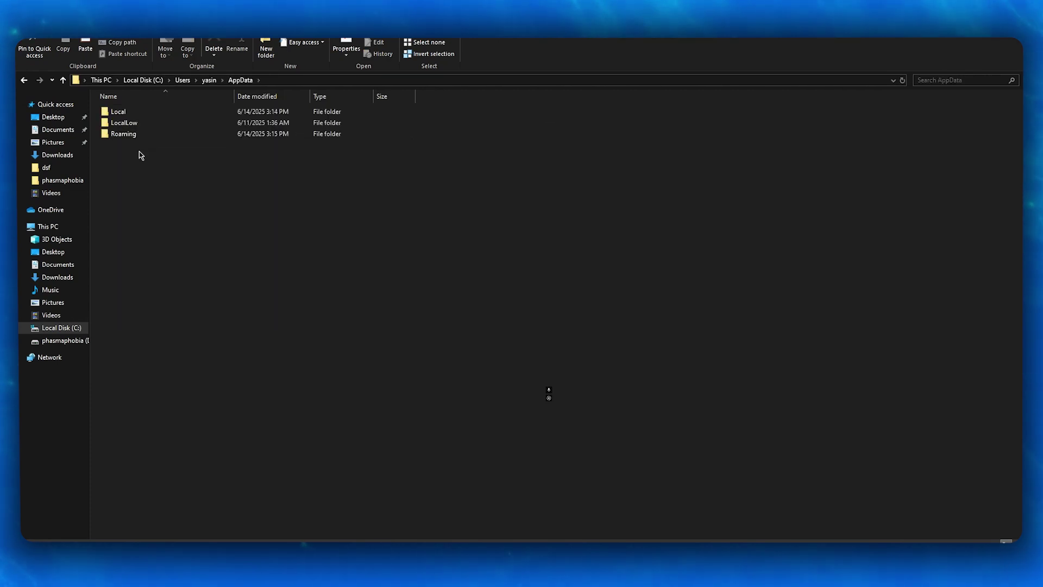
double_click(136, 111)
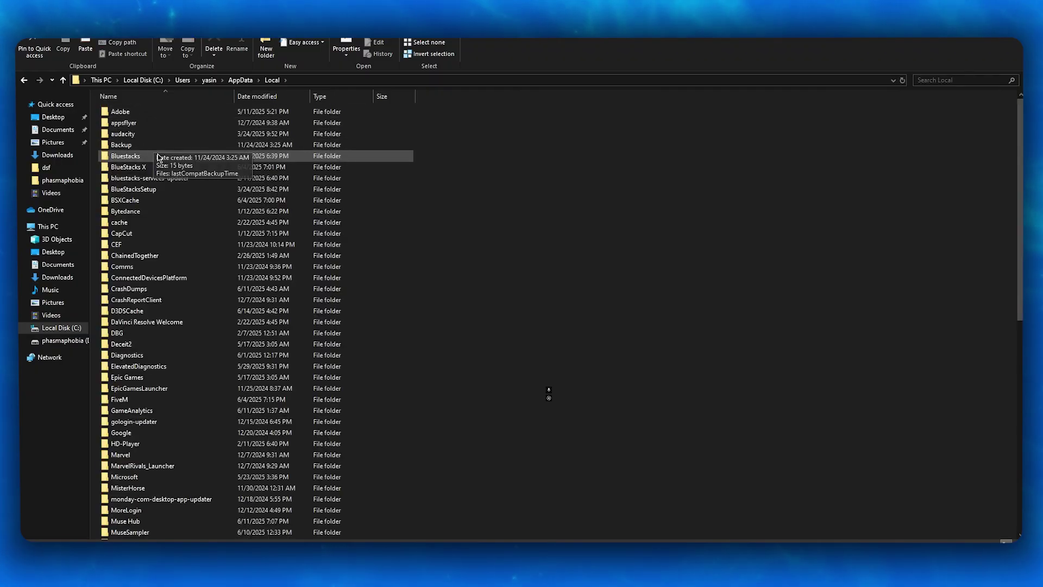
scroll(158, 163, down, 6)
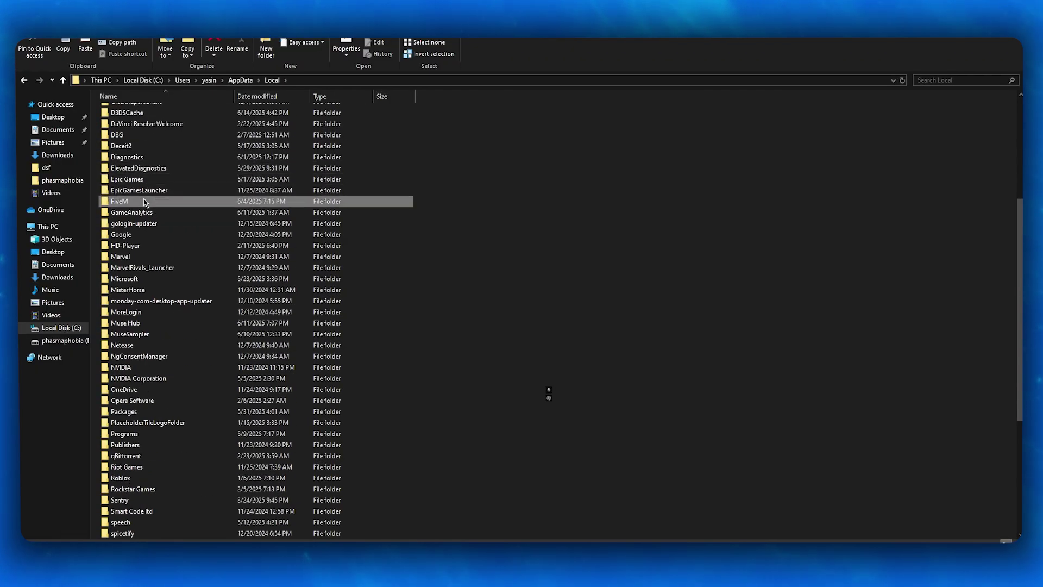
double_click(145, 203)
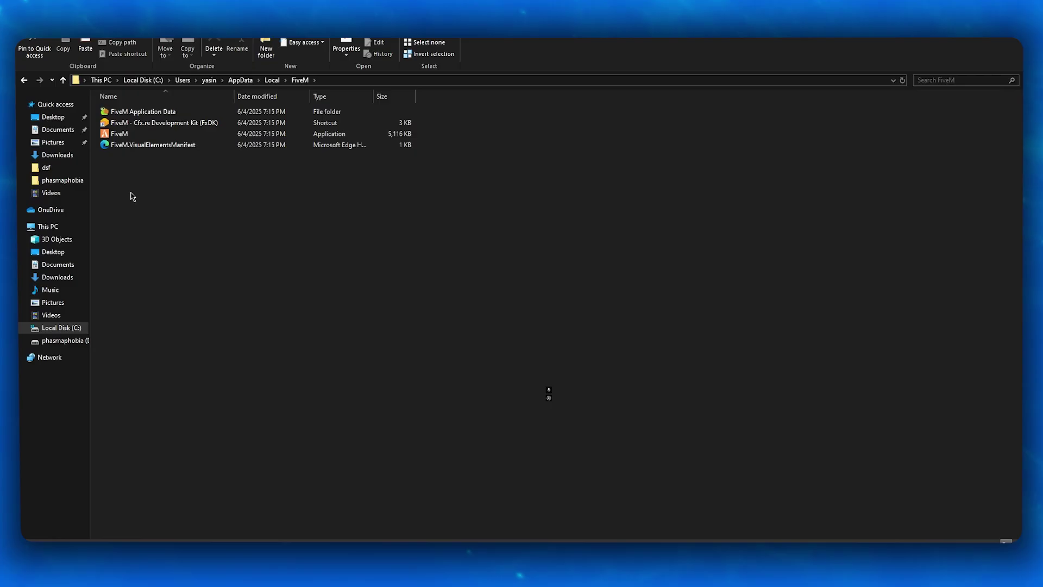
drag(131, 194, 427, 320)
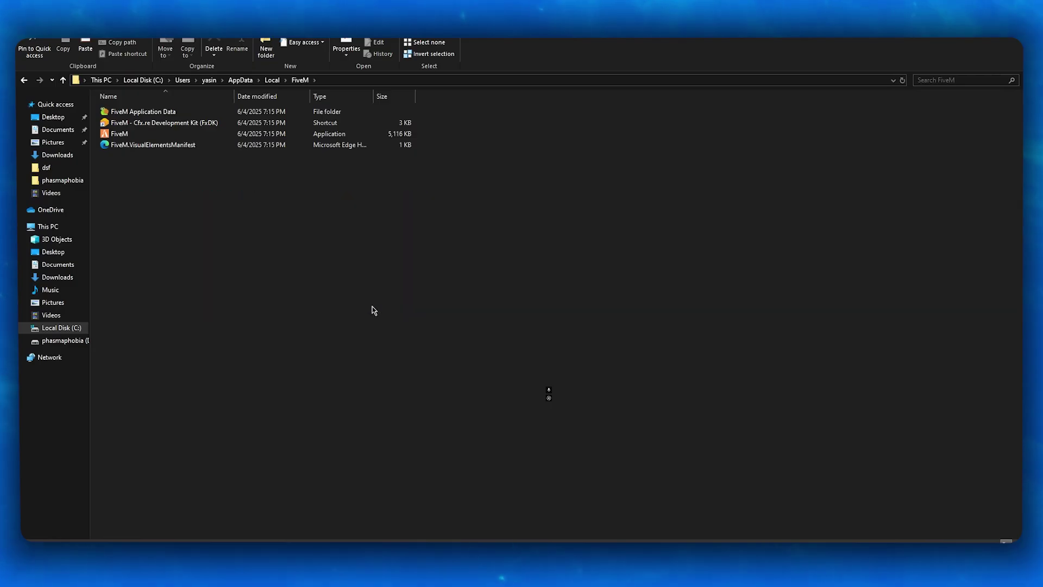
Return to AppData's Local folder and open Rockstar Games, GTA IV and its Settings folder
click(22, 80)
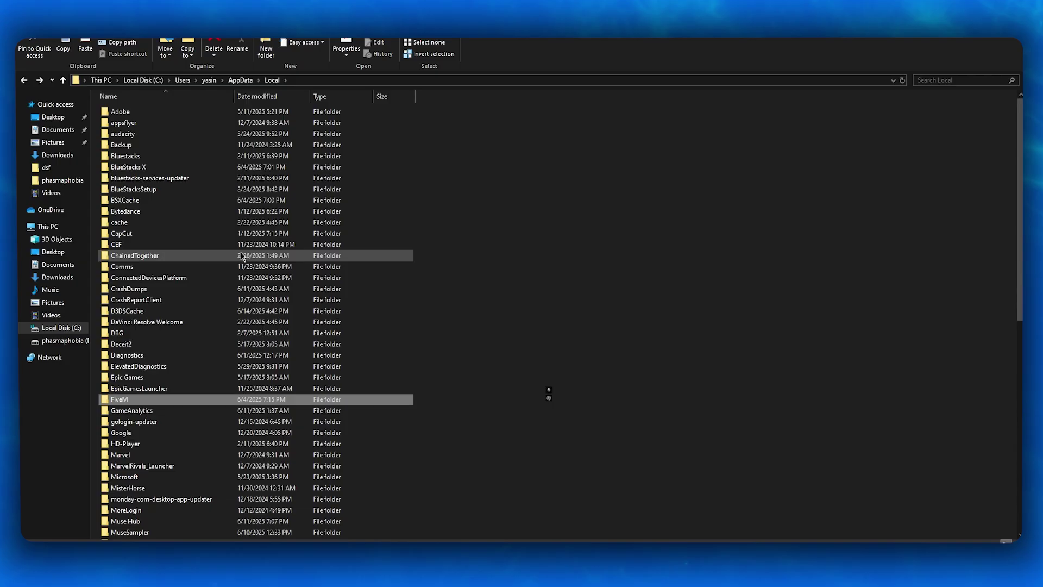
scroll(242, 256, down, 7)
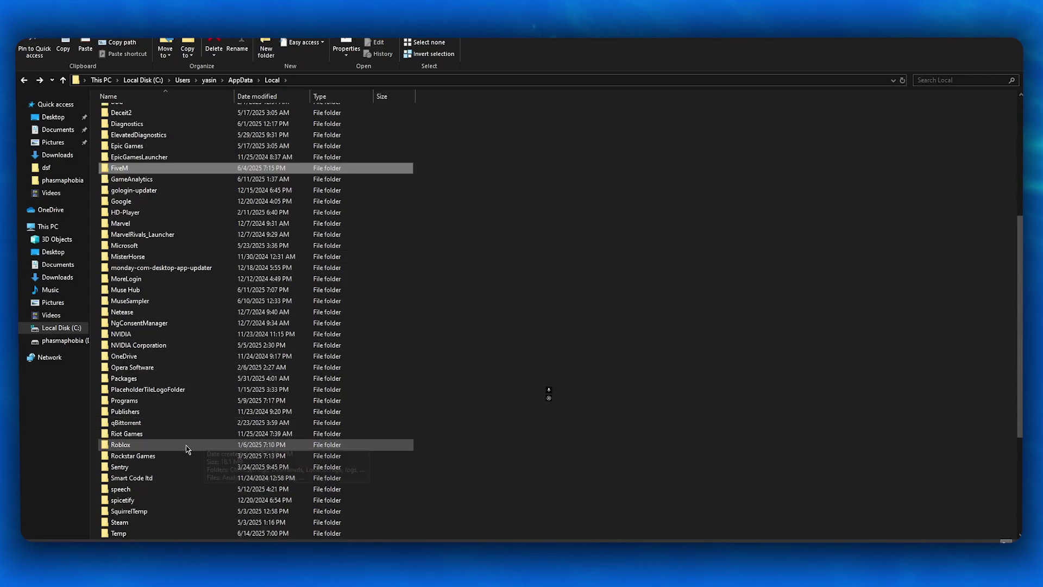
double_click(158, 456)
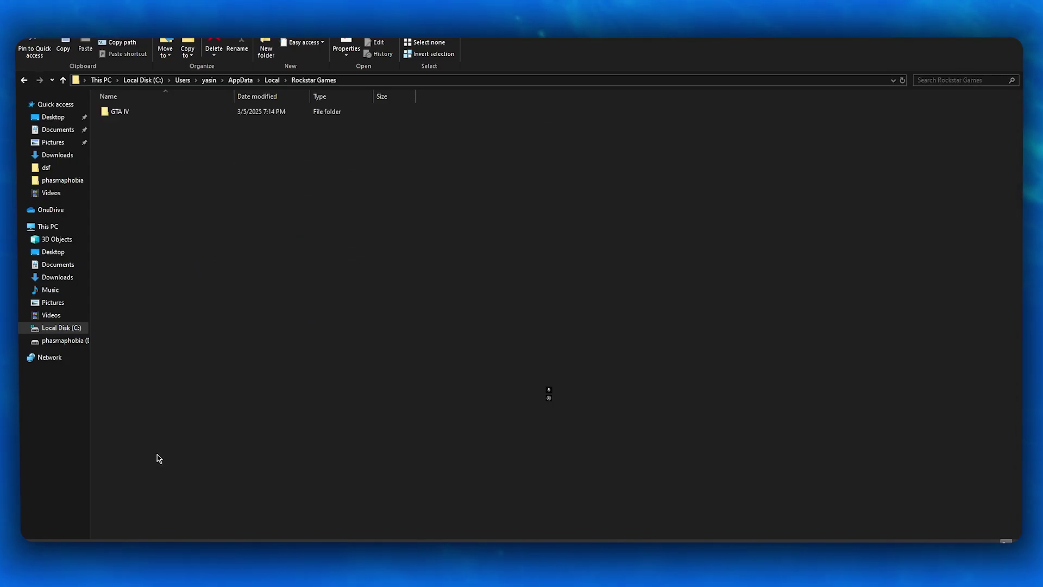
double_click(118, 113)
double_click(136, 113)
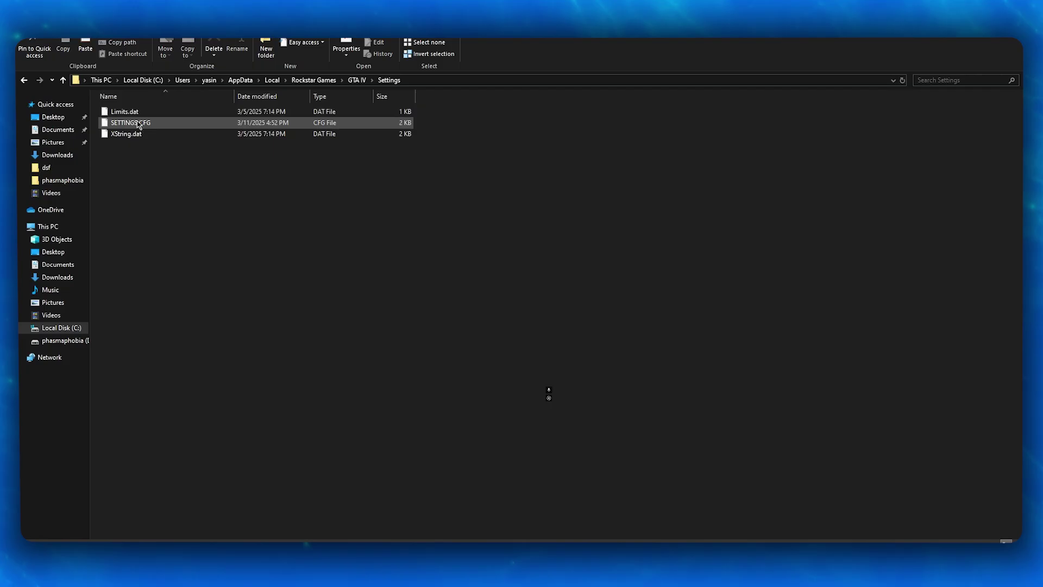
Go back from the GTA IV Settings folder to AppData's Local folder
click(23, 80)
double_click(156, 124)
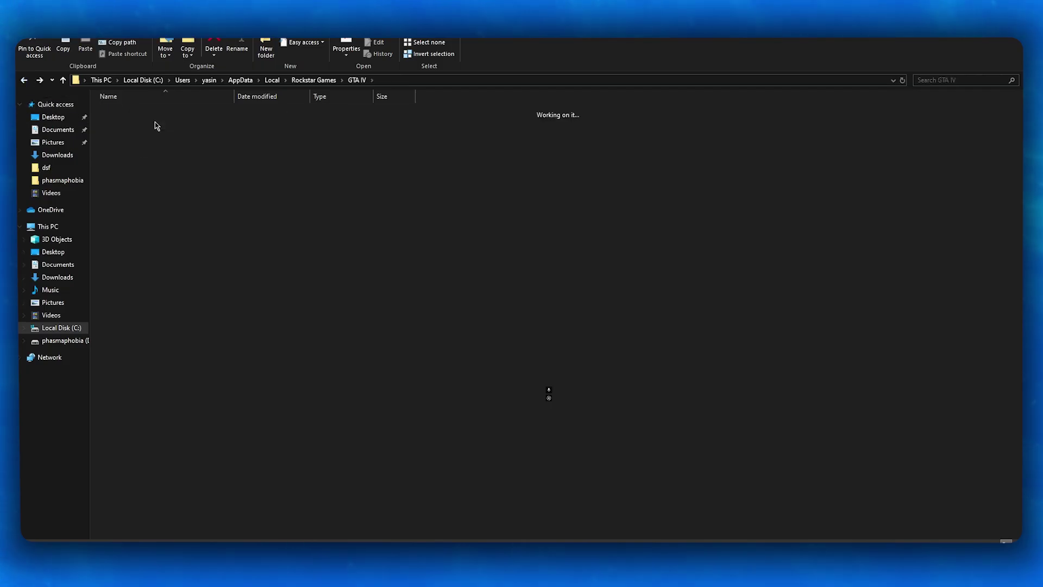
click(24, 80)
click(23, 80)
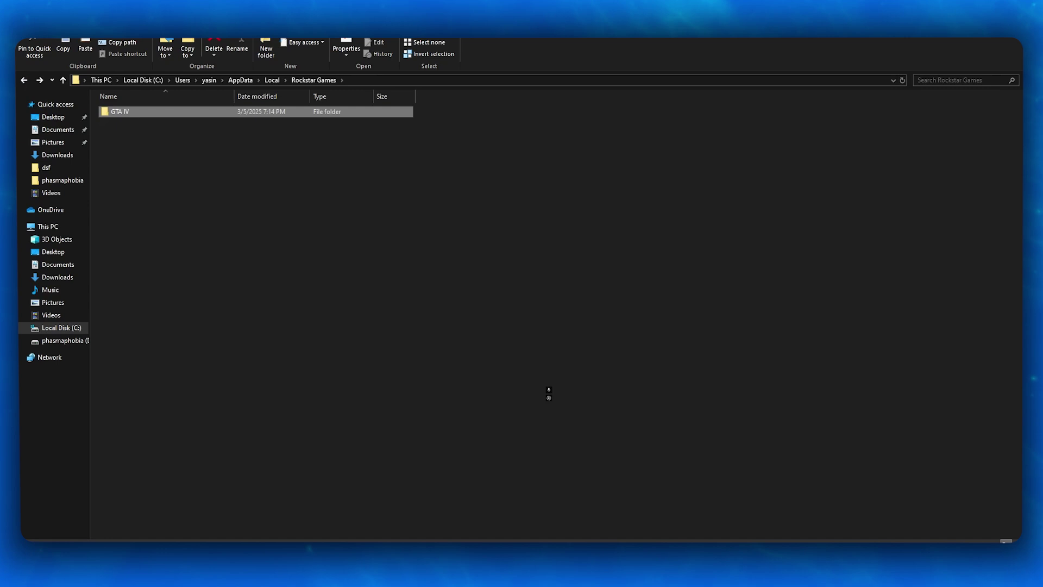
click(364, 303)
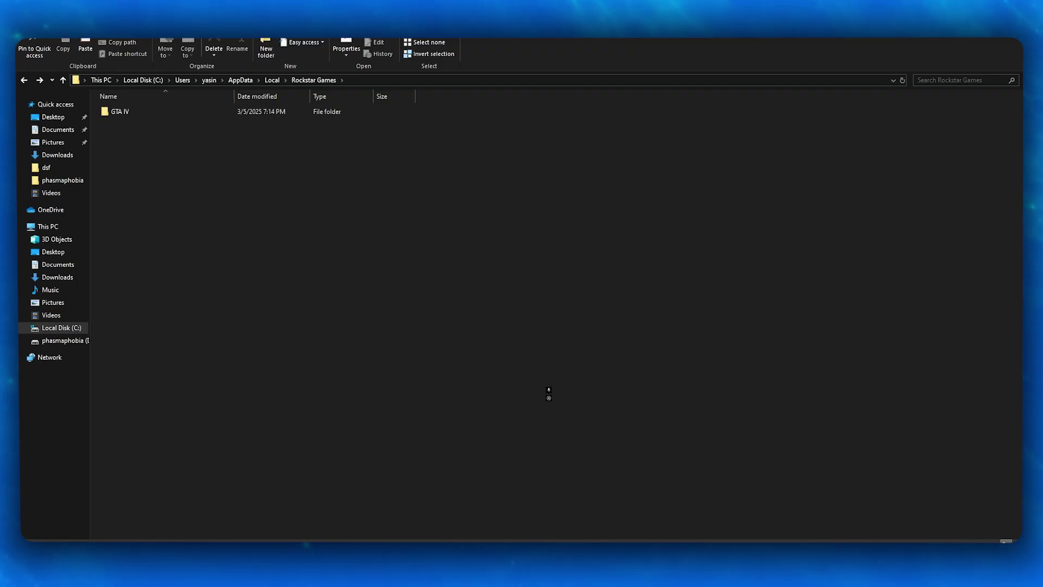
click(27, 80)
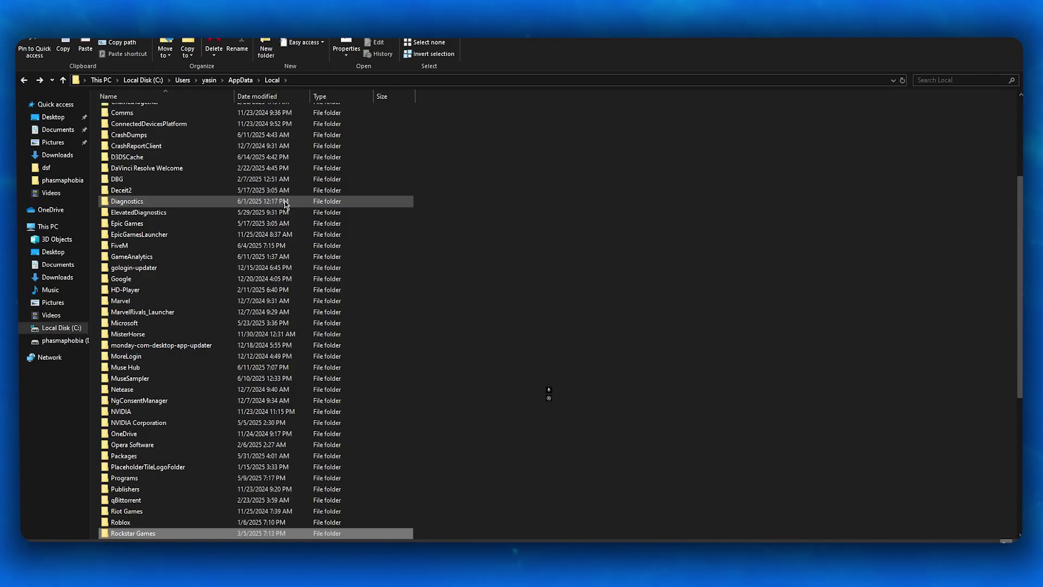
Launch ReShade_Setup_6.5.1 from the Downloads folder and select Scribble (Scribble.exe) as the target application
click(57, 155)
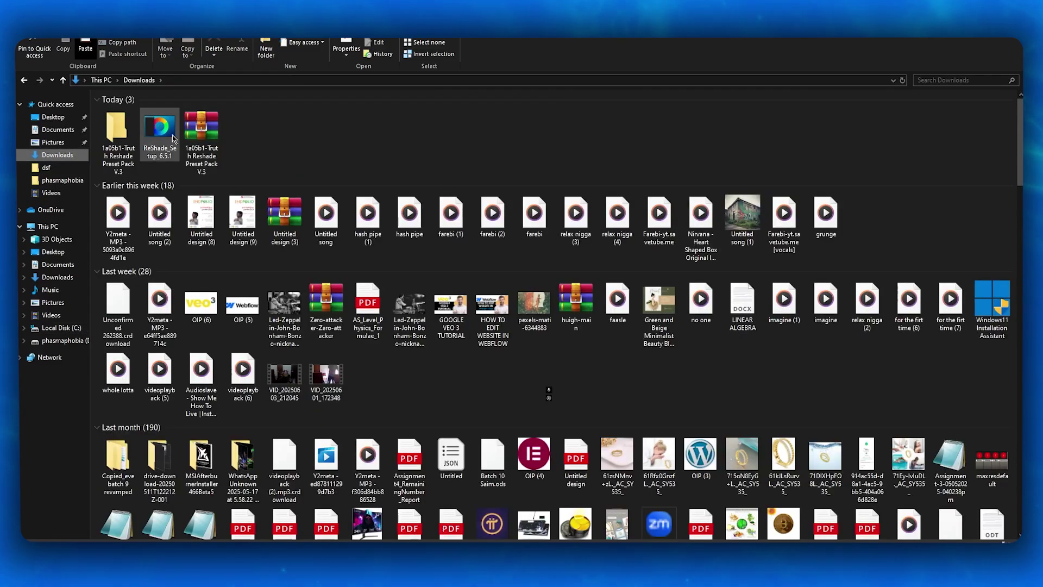
double_click(170, 138)
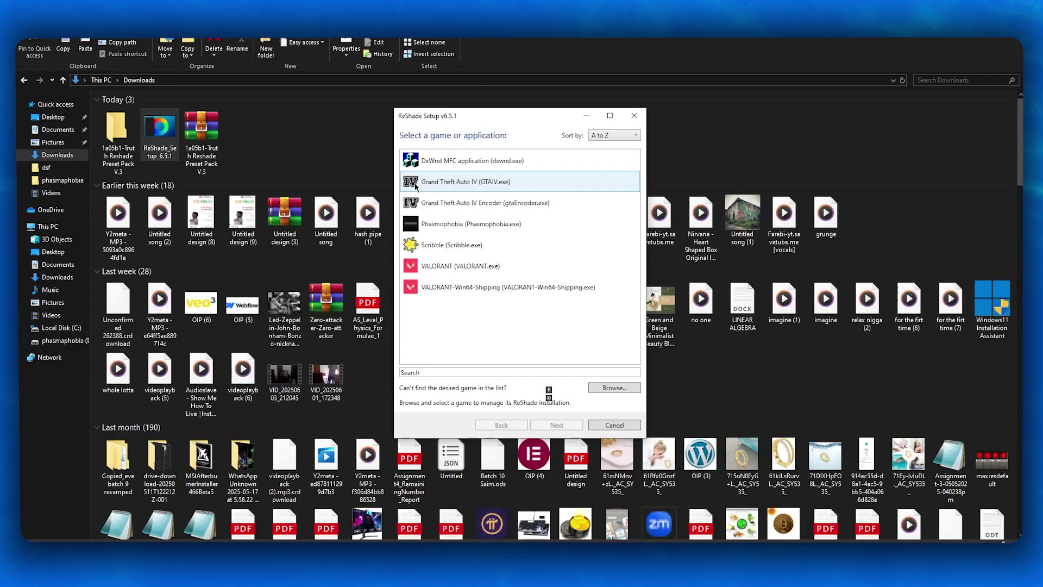
click(467, 245)
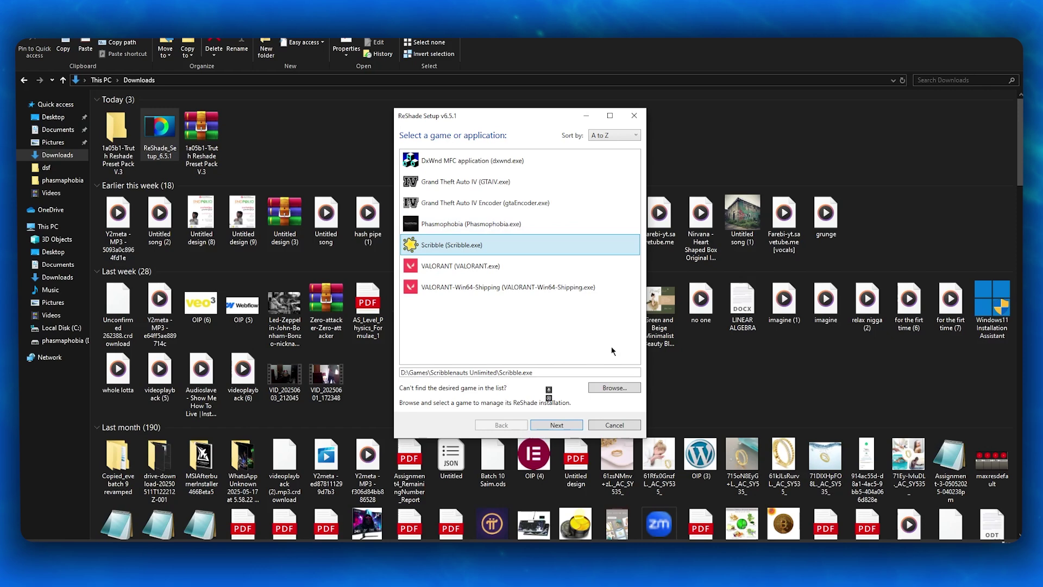
Choose DirectX 10/11/12 as Scribble's rendering API and cancel the ReShade setup
click(557, 425)
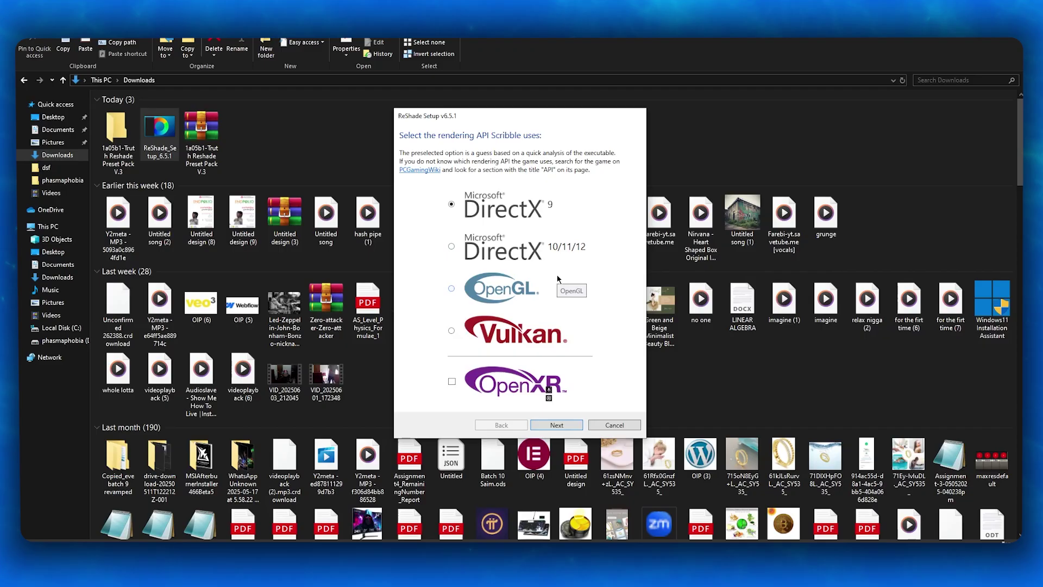
click(471, 245)
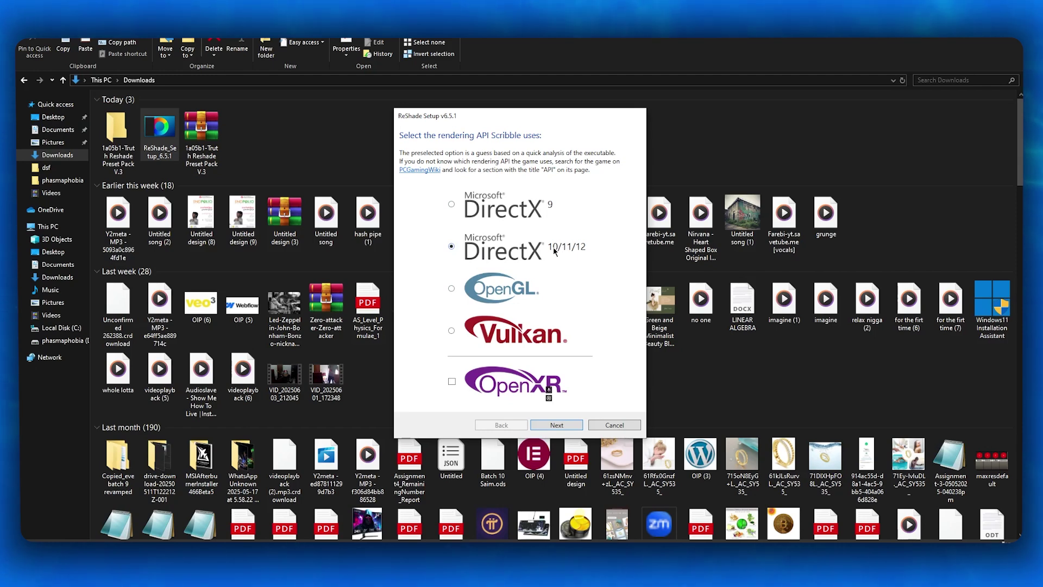
click(603, 425)
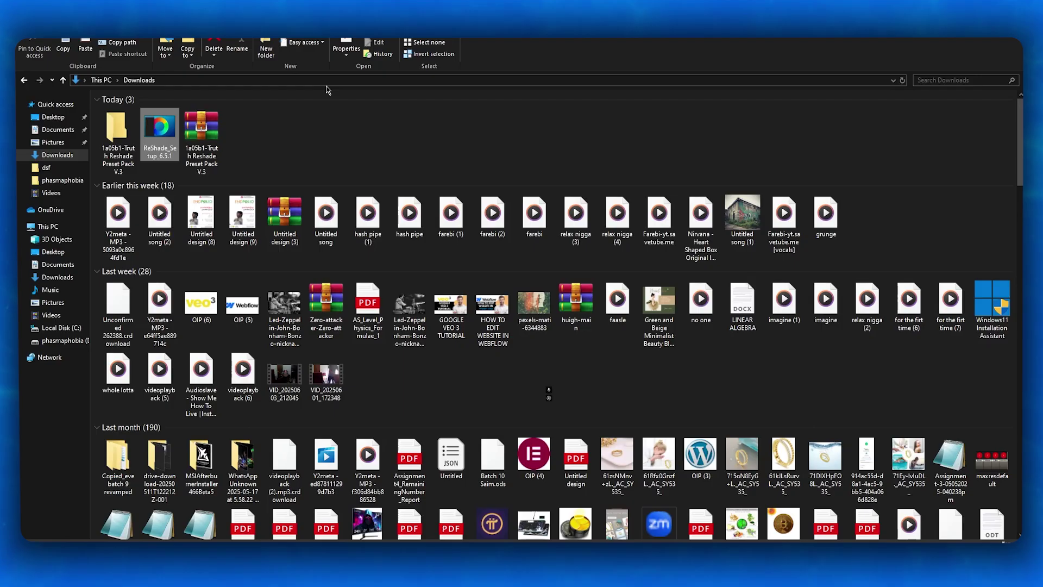
Browse the Downloads and Desktop folders, and run the desktop's Grand Theft Auto IV - The Complete Edition shortcut as administrator
click(57, 156)
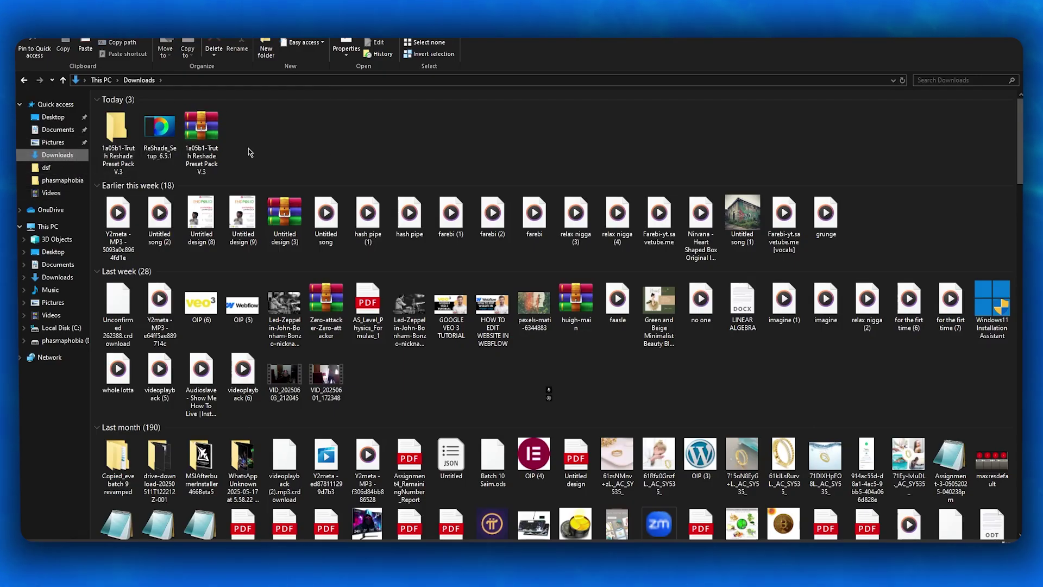
click(54, 251)
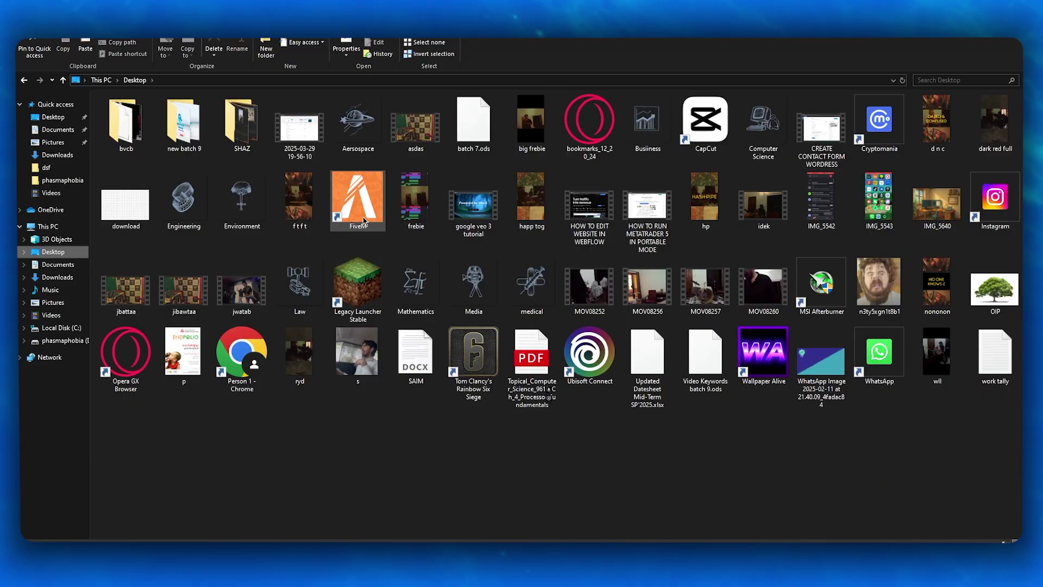
key(super+d)
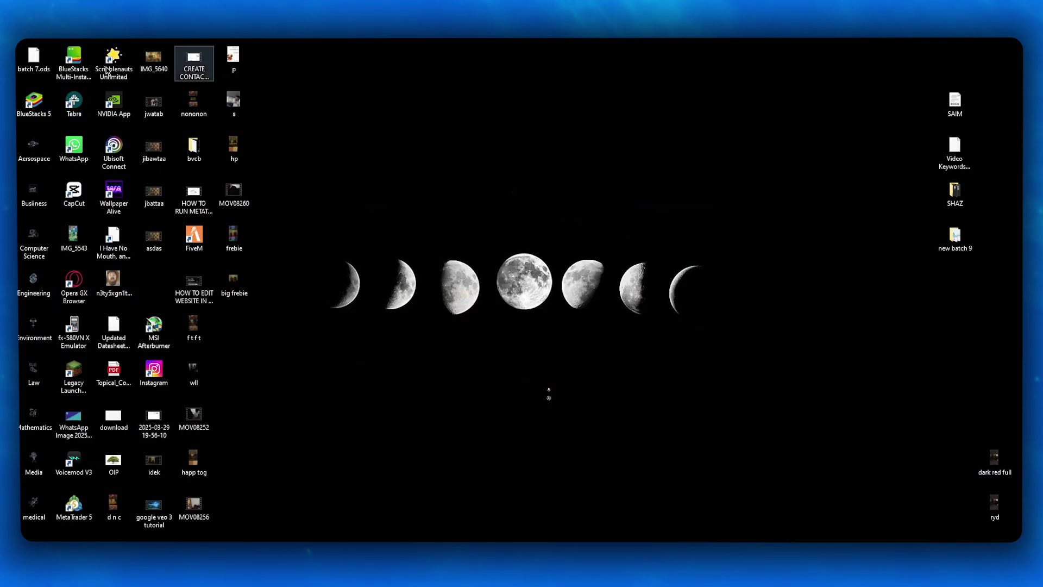
right_click(39, 39)
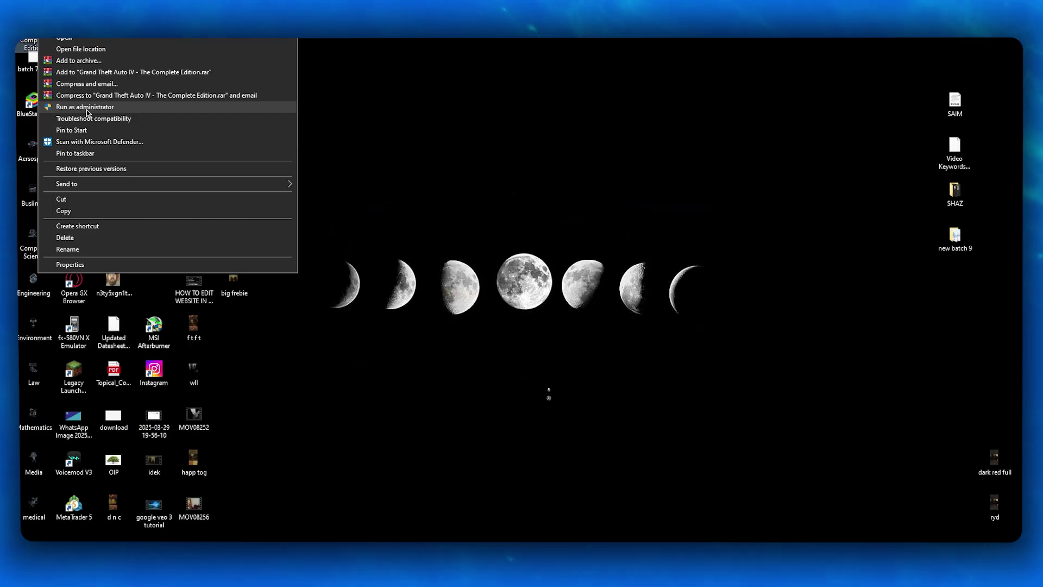
click(86, 107)
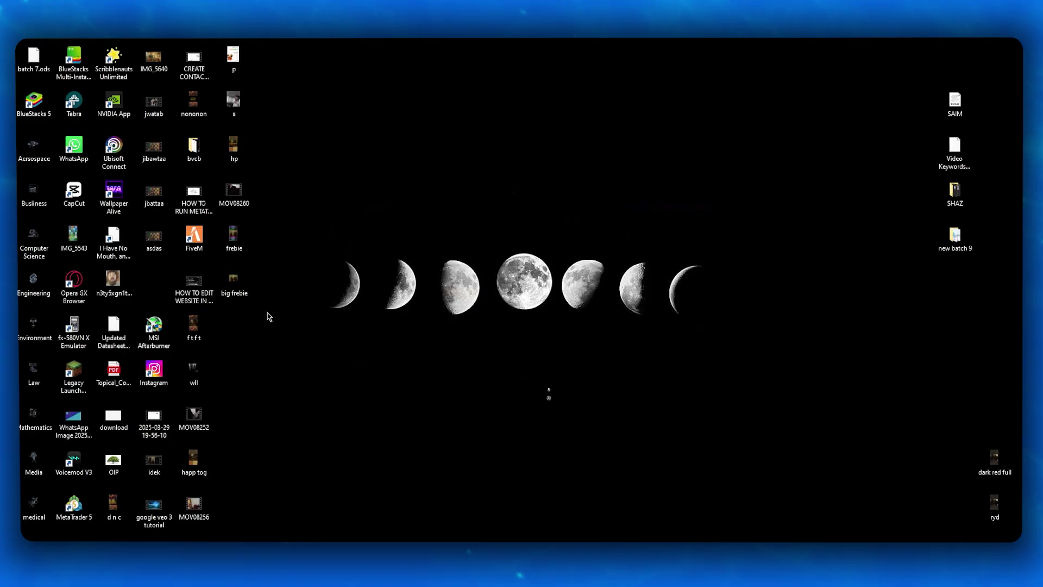
Return to File Explorer and open the FiveM folder under the user profile's AppData\Local on Local Disk (C:)
click(377, 516)
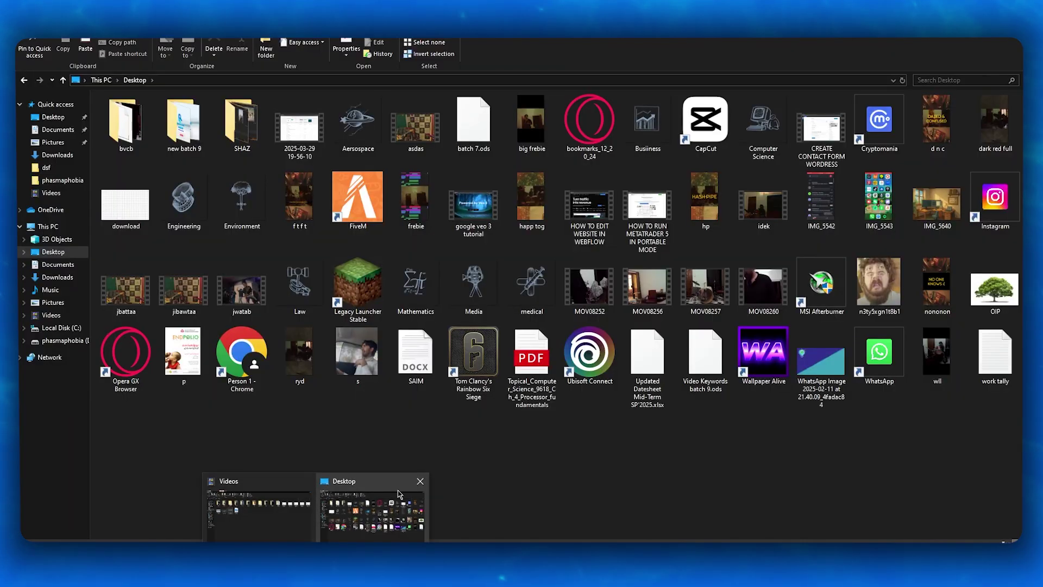
click(59, 328)
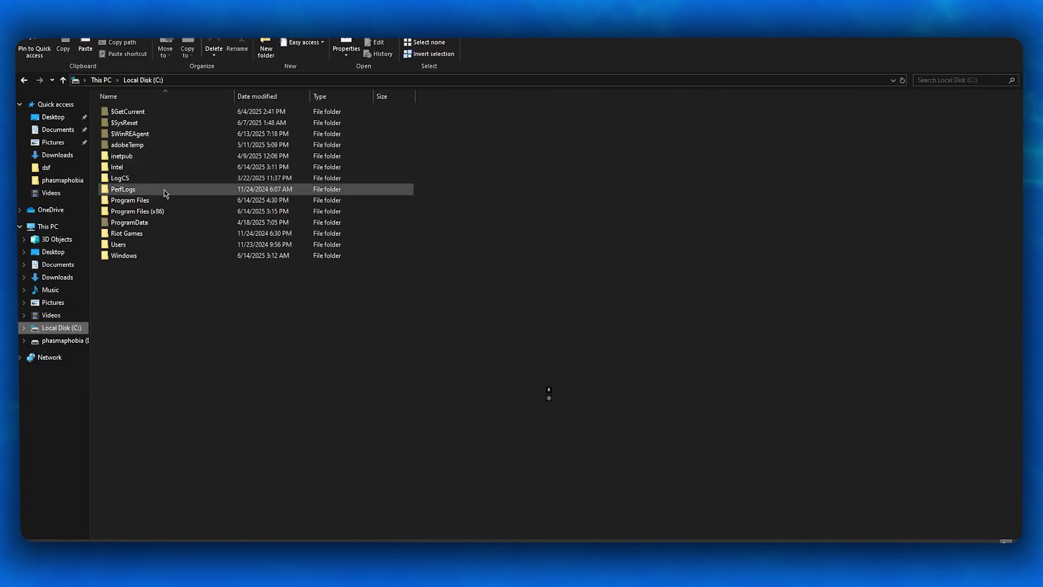
double_click(121, 245)
double_click(123, 137)
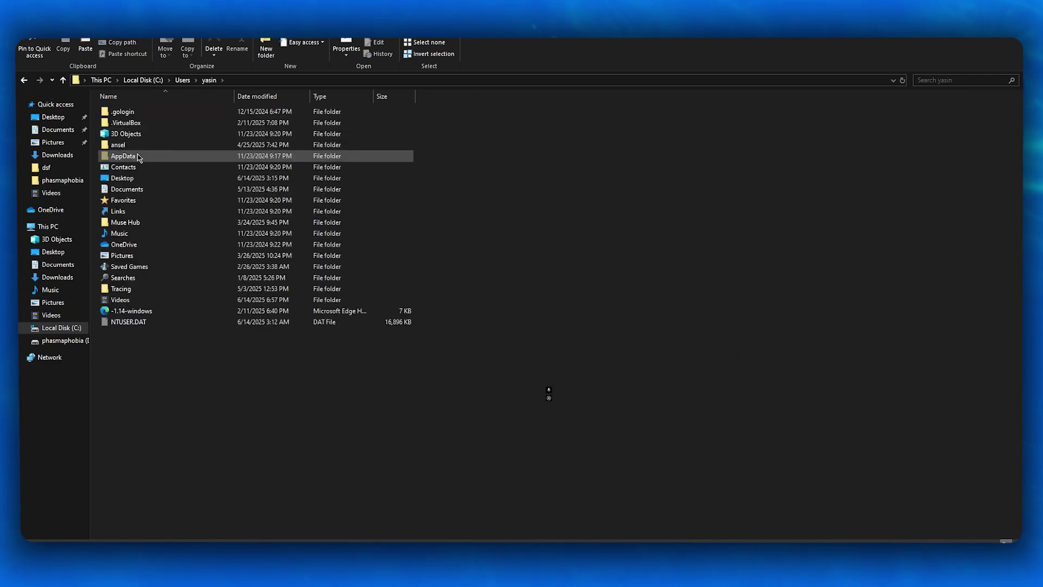
double_click(132, 160)
double_click(128, 113)
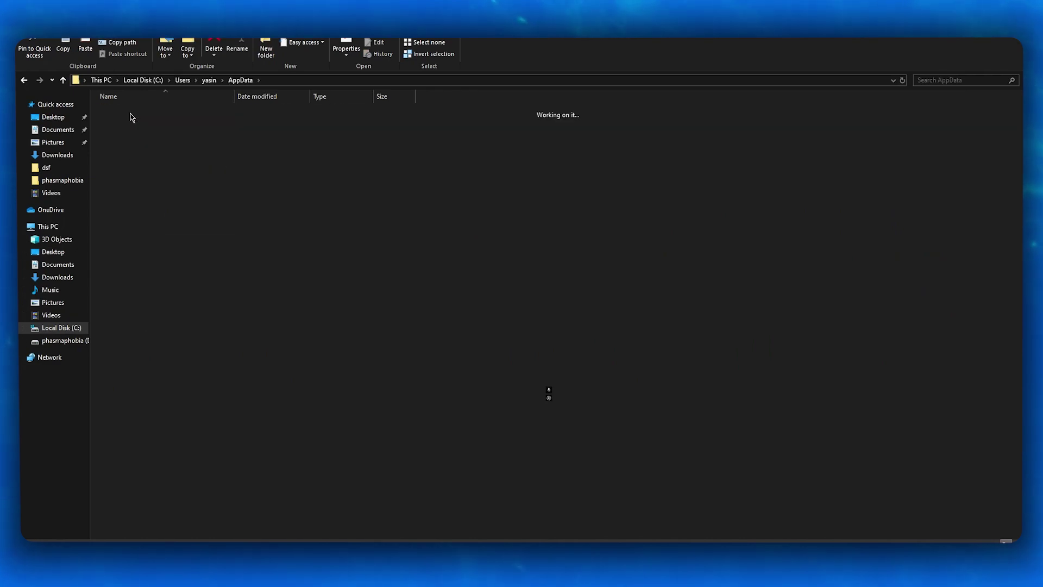
scroll(163, 236, down, 3)
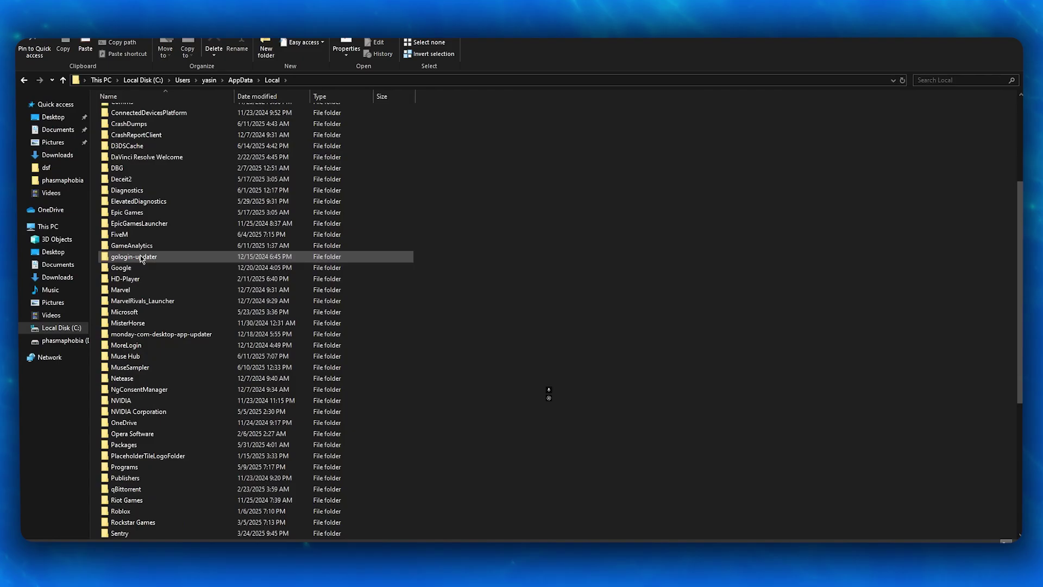
double_click(125, 235)
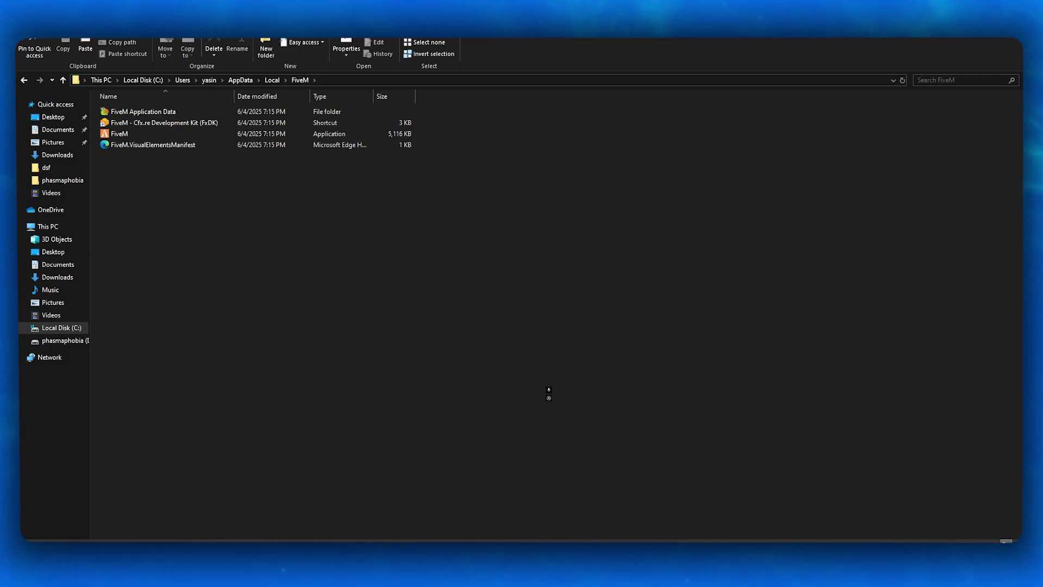
Switch to the browser and look over the ReShade home page and the FiveM home page
key(super+d)
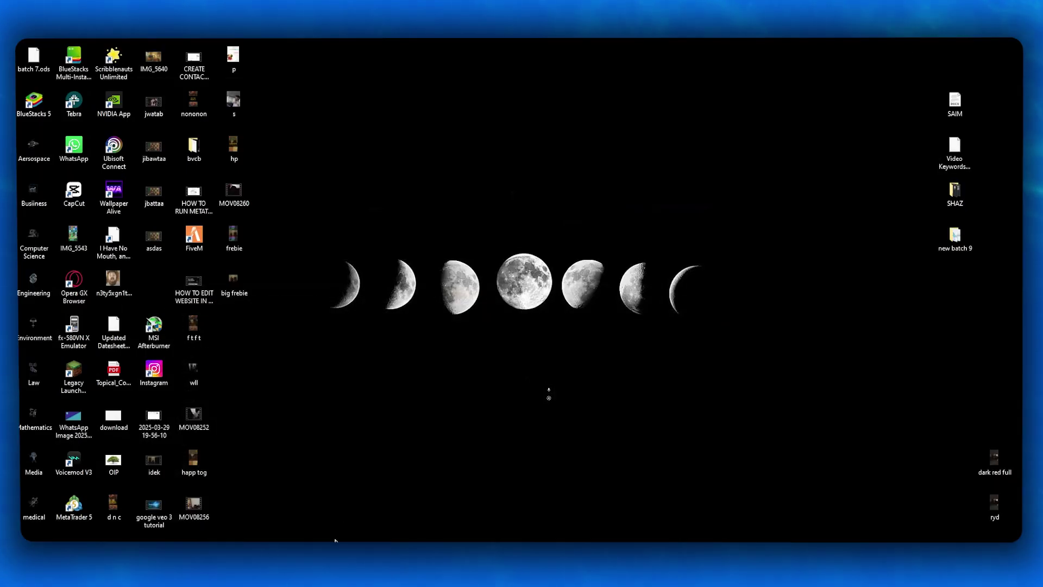
click(398, 537)
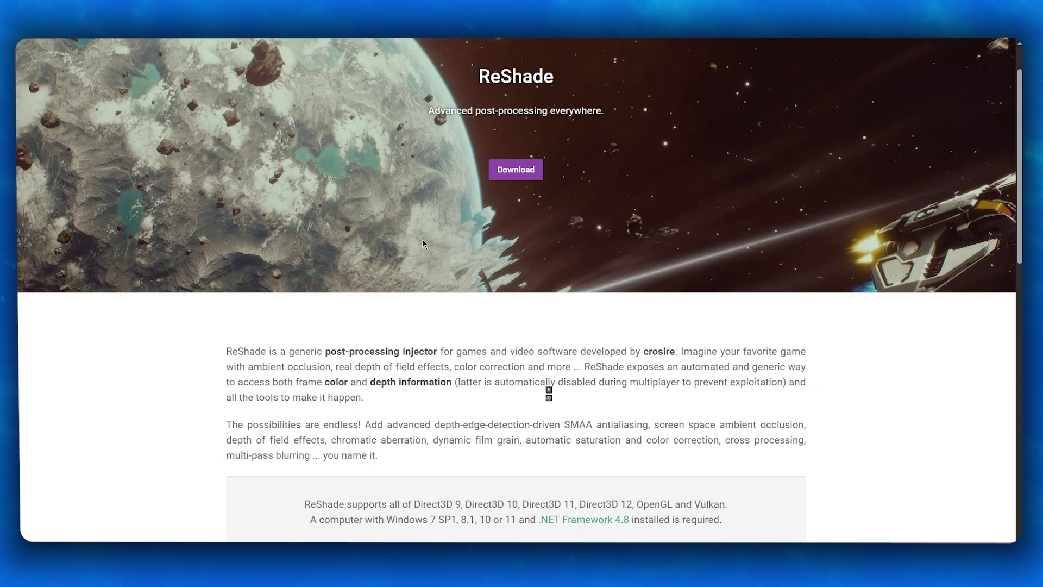
scroll(240, 322, down, 5)
scroll(263, 321, up, 6)
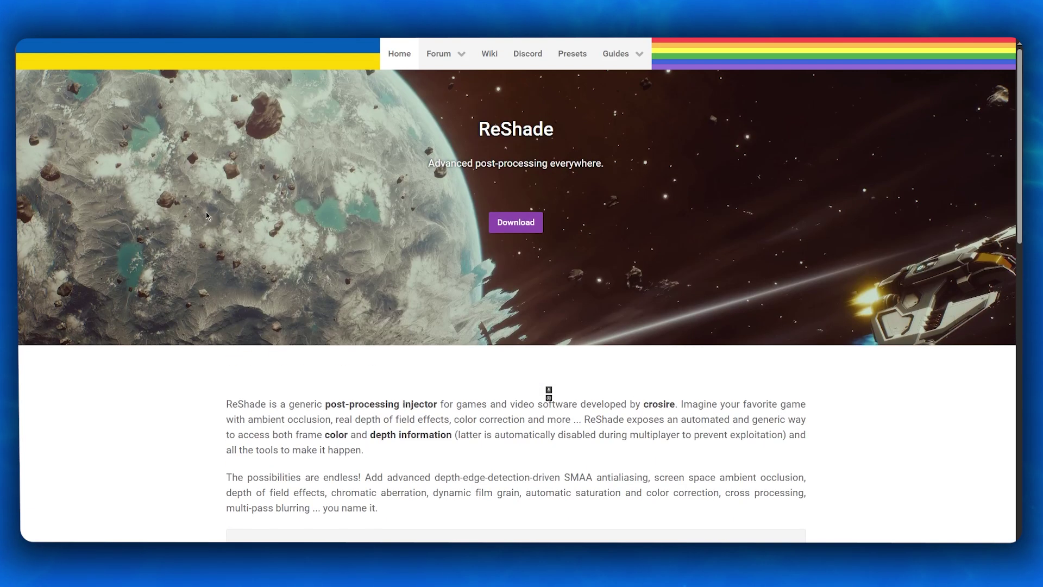
key(ctrl+Tab)
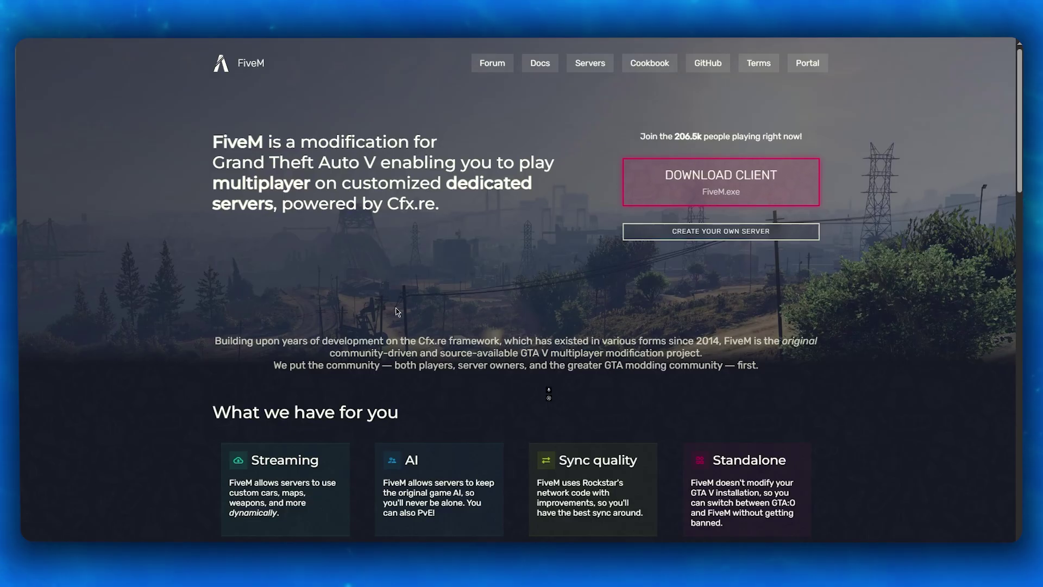
scroll(520, 288, down, 2)
scroll(520, 288, up, 2)
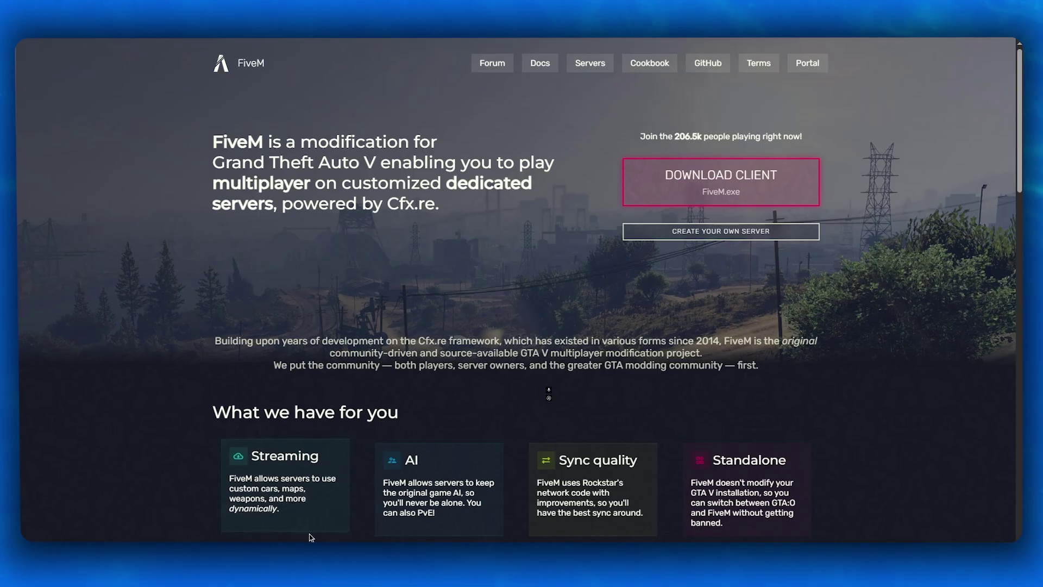
Return to the FiveM folder, search Windows for "reshade.ini file", and clear and close the search
mouse_move(316, 543)
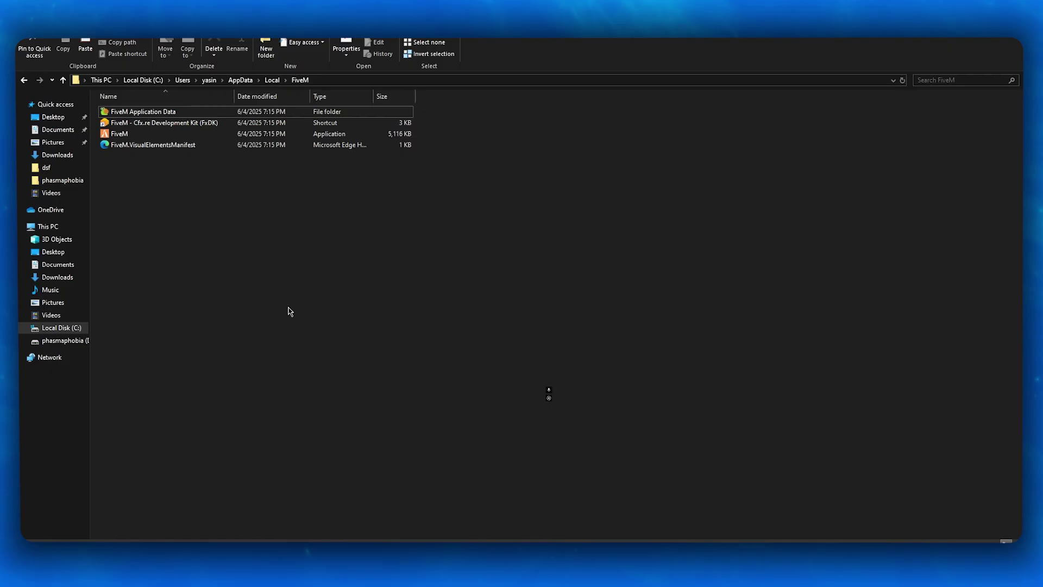
key(super+s)
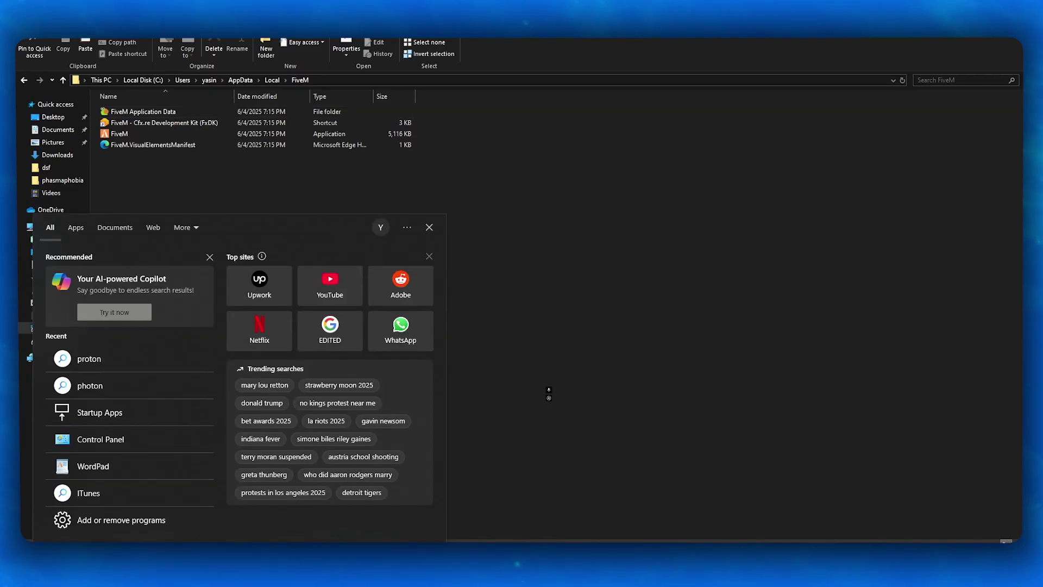
text(reshade)
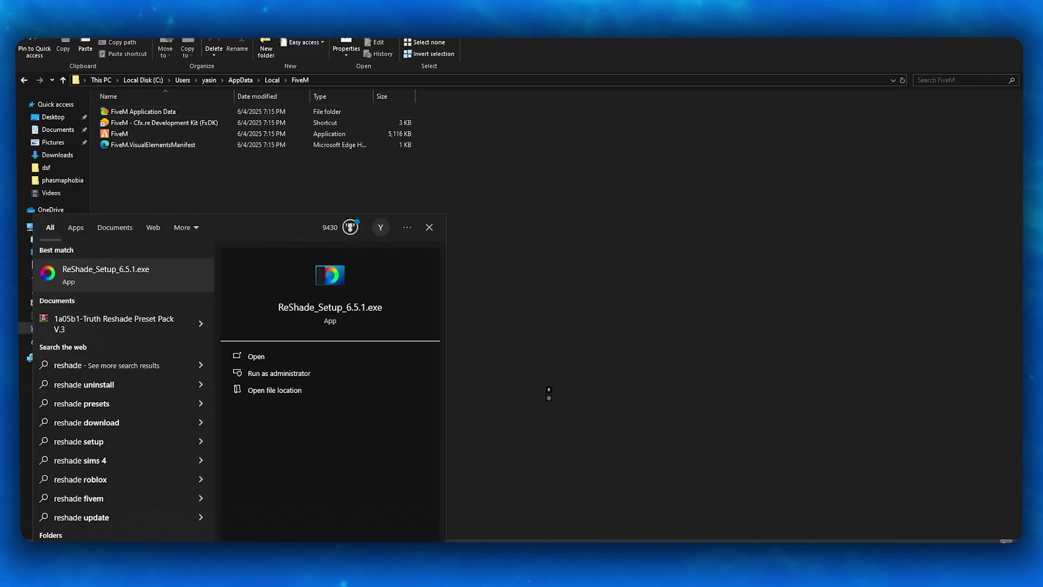
text(.ini file)
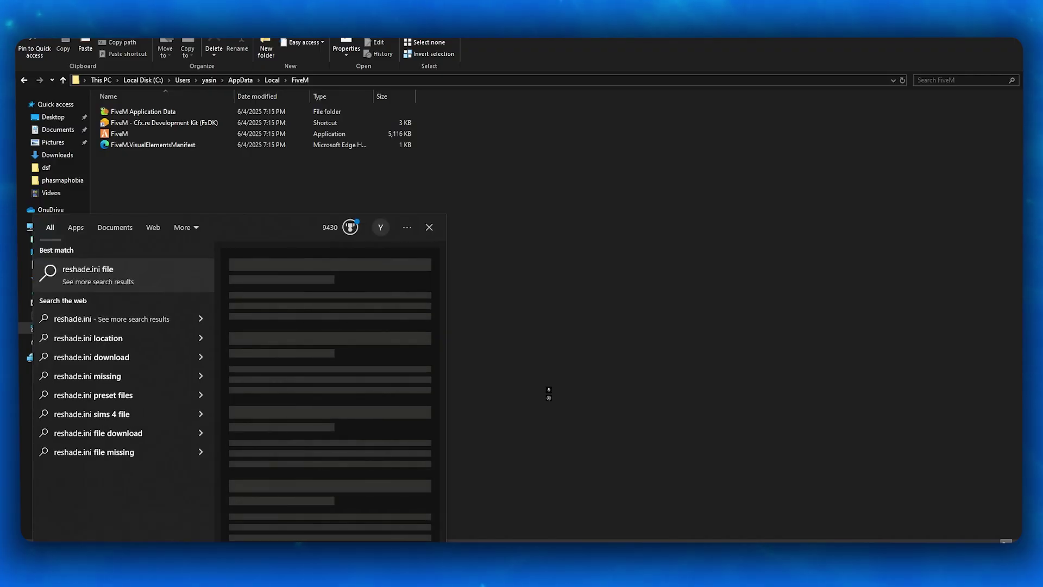
key(BackSpace)
key(BackSpace)
key(BackSpace)
key(BackSpace)
key(BackSpace)
key(BackSpace)
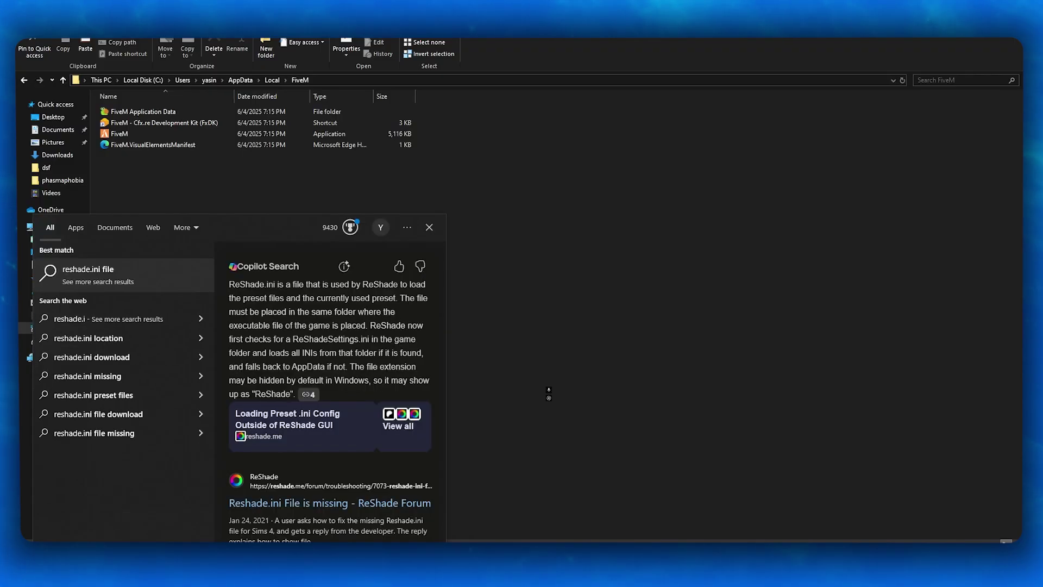
key(BackSpace)
key(BackSpace)
key(BackSpace)
key(BackSpace)
key(BackSpace)
key(BackSpace)
key(BackSpace)
key(BackSpace)
key(BackSpace)
key(BackSpace)
key(Escape)
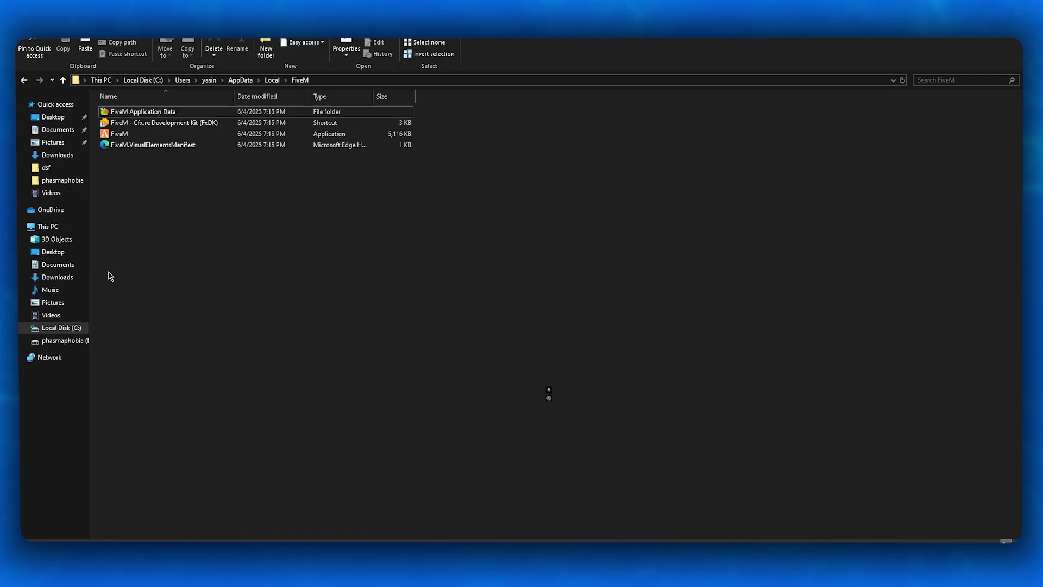